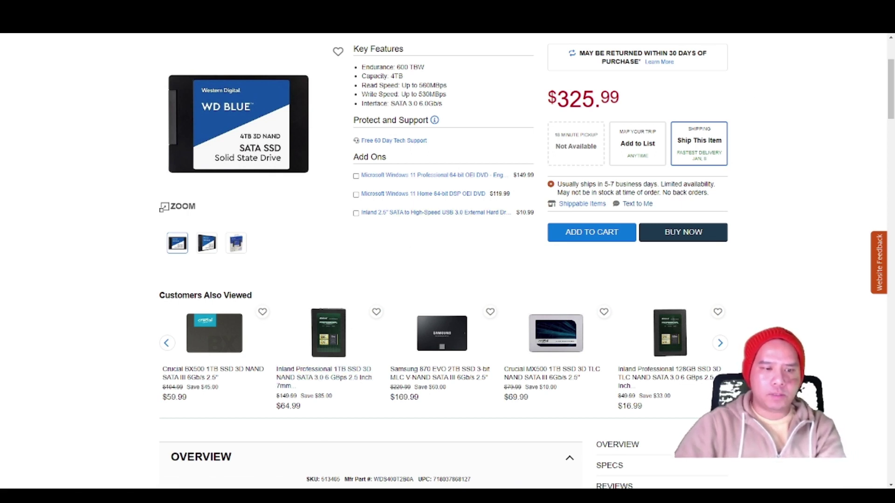
# Bring up the StackOBot level, tilt the view toward the sky over the desert base, and open the Edit menu.
pyautogui.moveTo(285, 497)
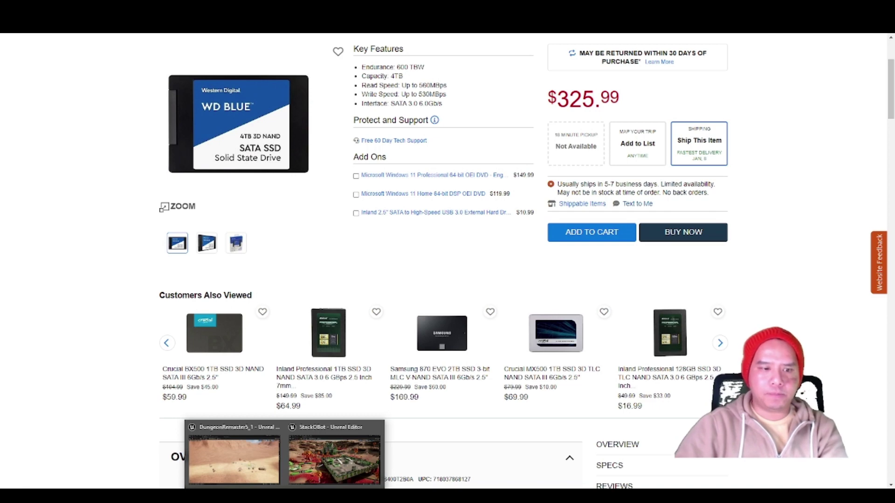
pyautogui.click(321, 474)
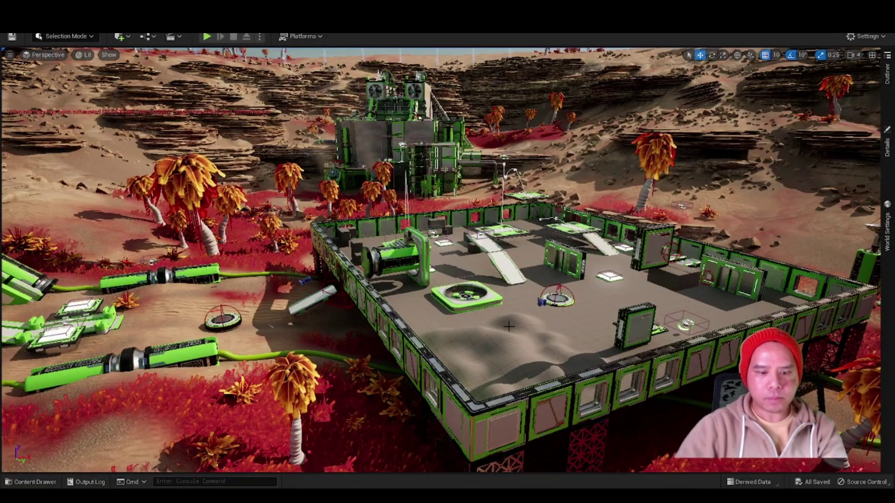
pyautogui.moveTo(448, 252); pyautogui.dragTo(401, 251, button='right')
pyautogui.moveTo(160, 208)
pyautogui.mouseDown(button='right')
pyautogui.moveTo(163, 179)
pyautogui.moveTo(160, 208)
pyautogui.mouseUp(button='right')
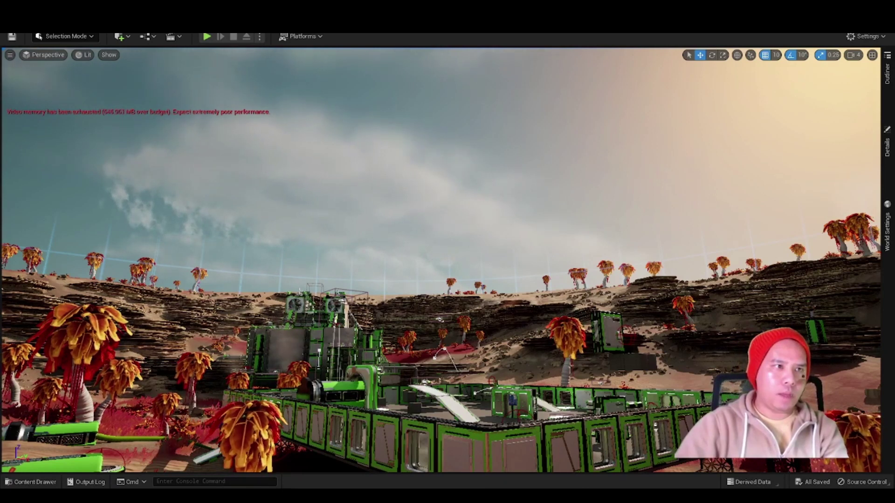
pyautogui.click(55, 25)
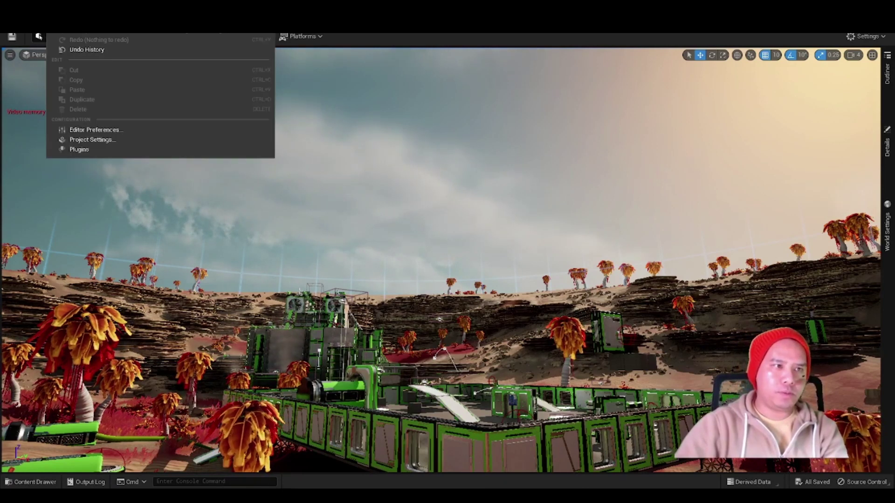
pyautogui.click(91, 141)
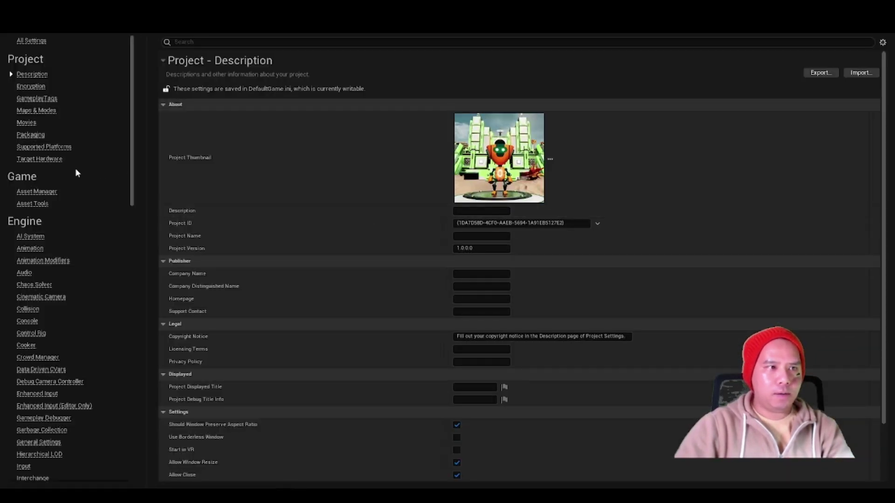
pyautogui.click(45, 160)
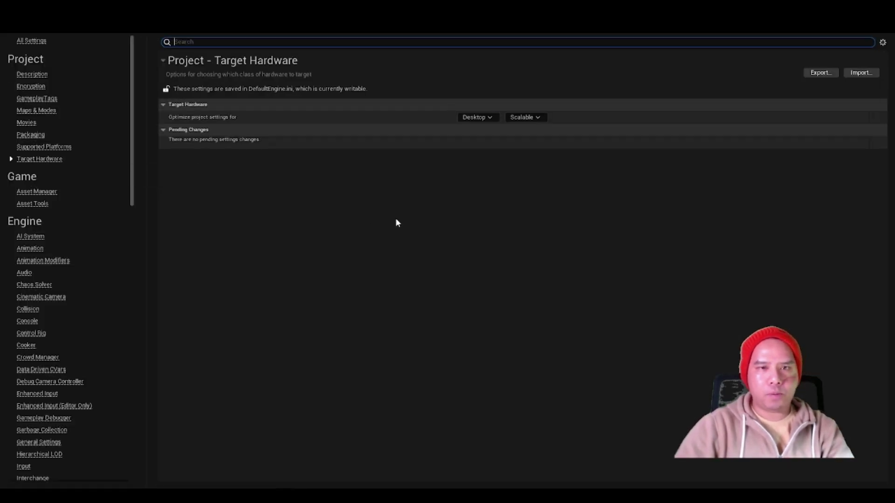
pyautogui.click(535, 117)
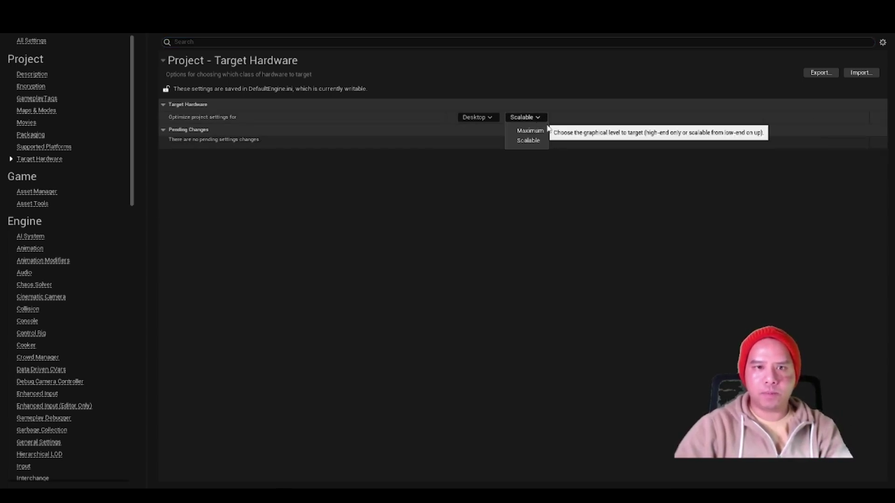
pyautogui.click(609, 196)
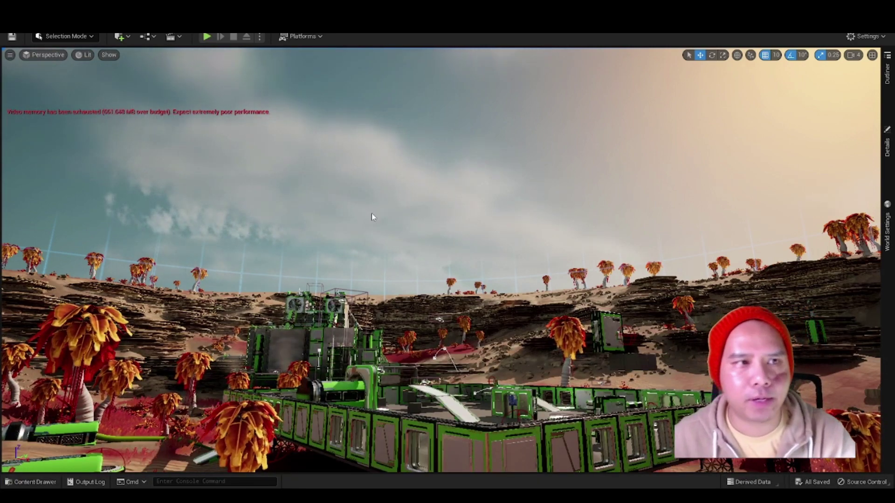
# Fly the camera down close to the green-walled platform base and turn slightly right.
pyautogui.moveTo(372, 214); pyautogui.dragTo(343, 272, button='right')
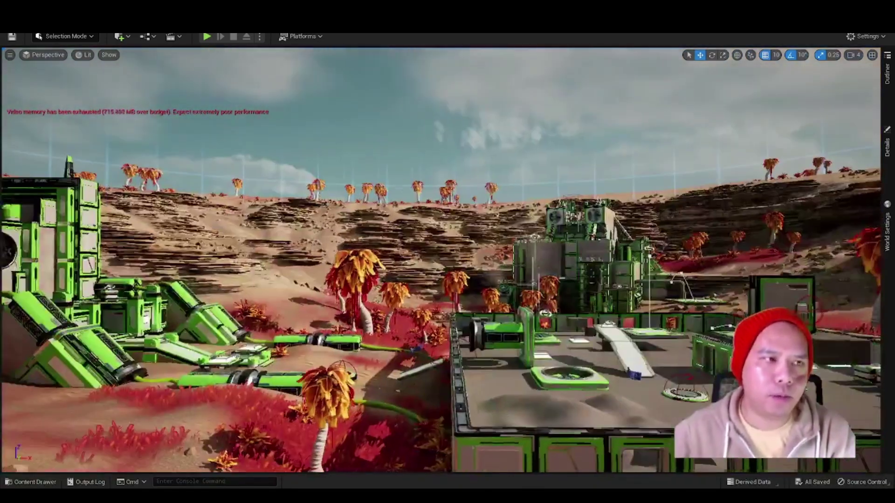
pyautogui.rightClick(392, 206)
pyautogui.press('Escape')
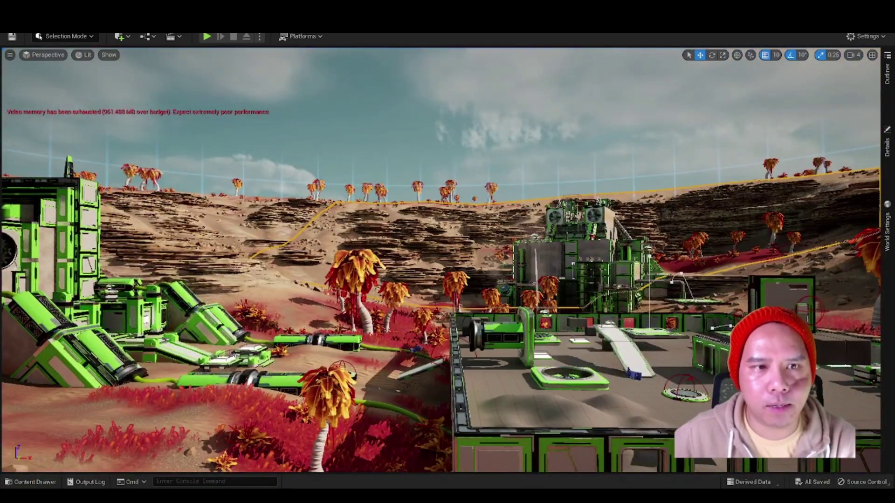
pyautogui.moveTo(419, 119); pyautogui.dragTo(425, 118, button='right')
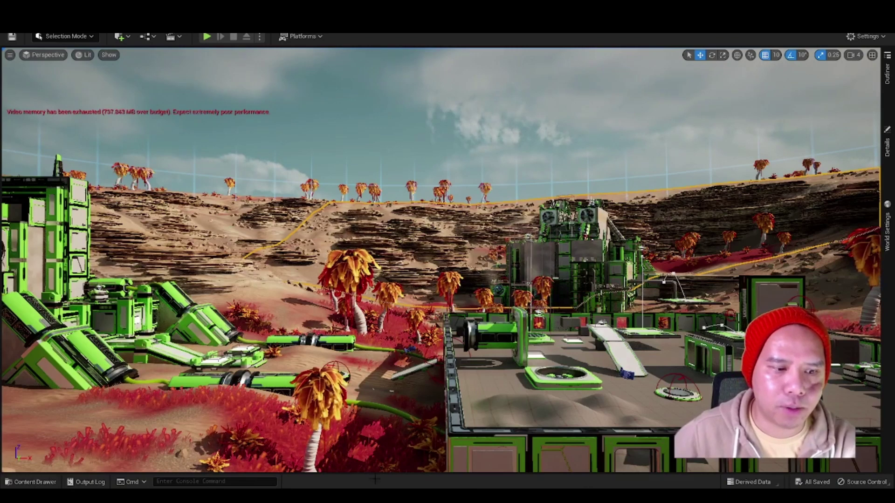
# Return to the WD Blue 4TB SSD page and scroll through its features, $325.99 price and similar drives.
pyautogui.moveTo(252, 497)
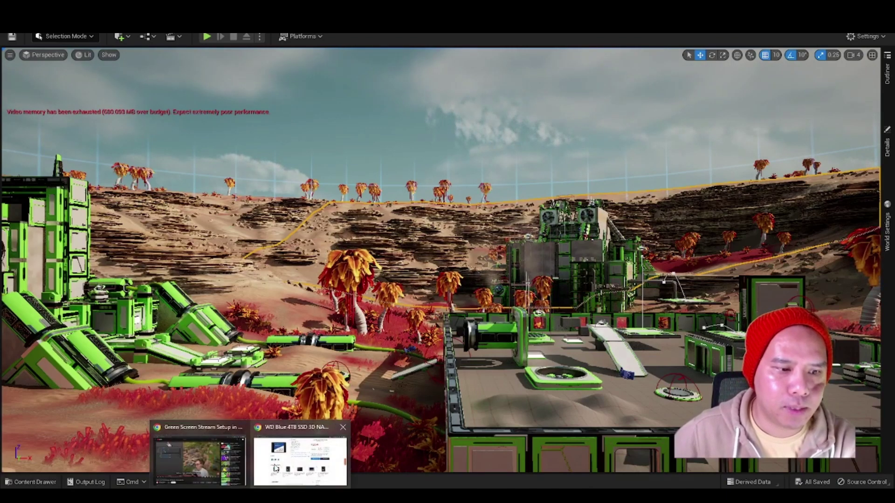
pyautogui.click(275, 468)
pyautogui.moveTo(238, 129)
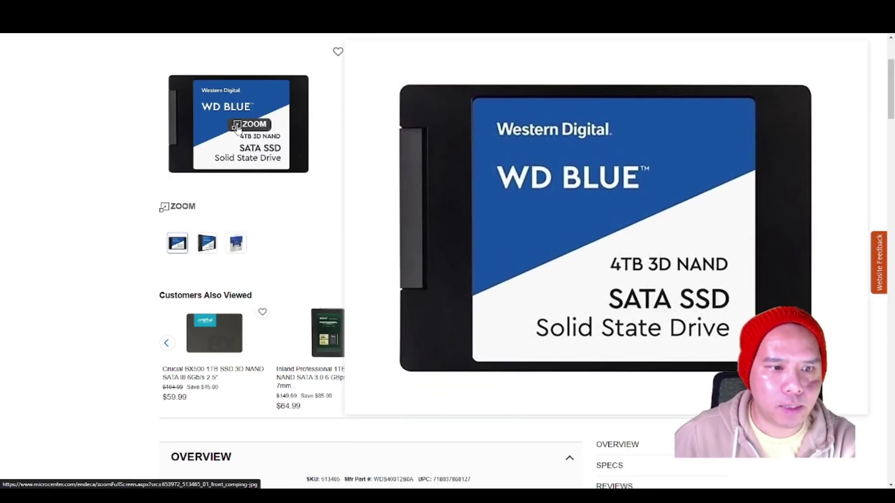
pyautogui.scroll(3, 464, 134)
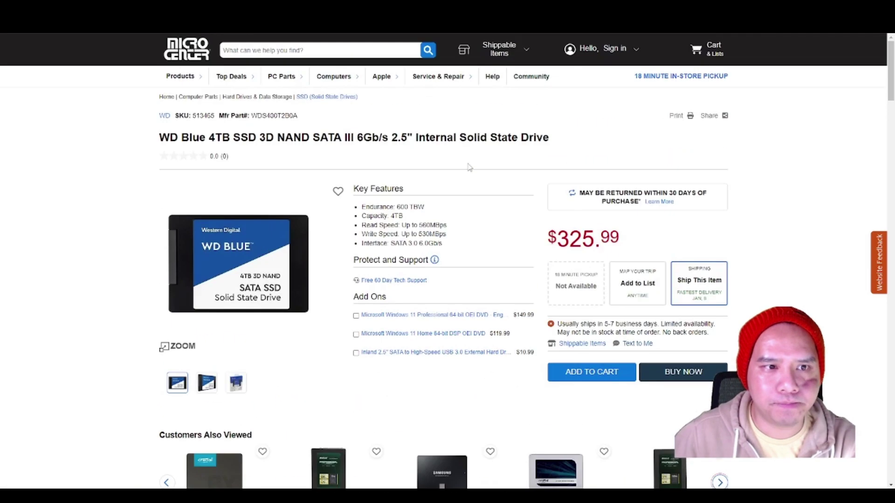
pyautogui.scroll(-2, 792, 219)
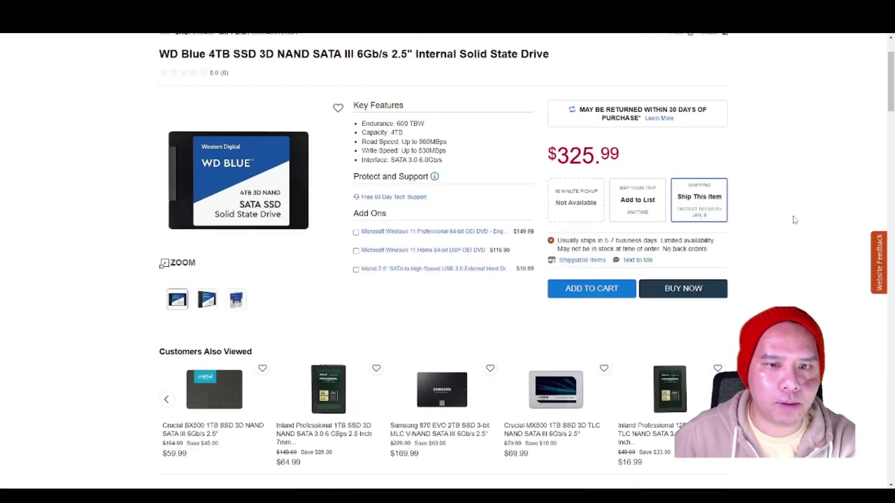
pyautogui.scroll(-3, 839, 163)
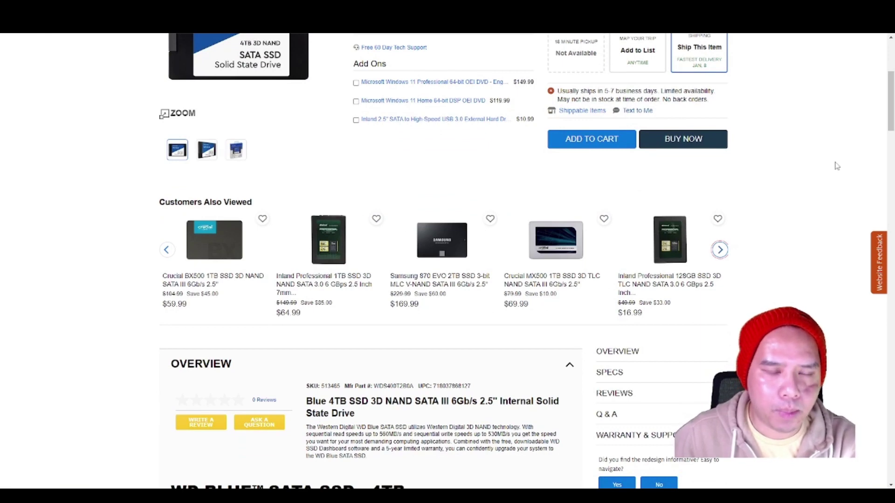
pyautogui.scroll(2, 837, 166)
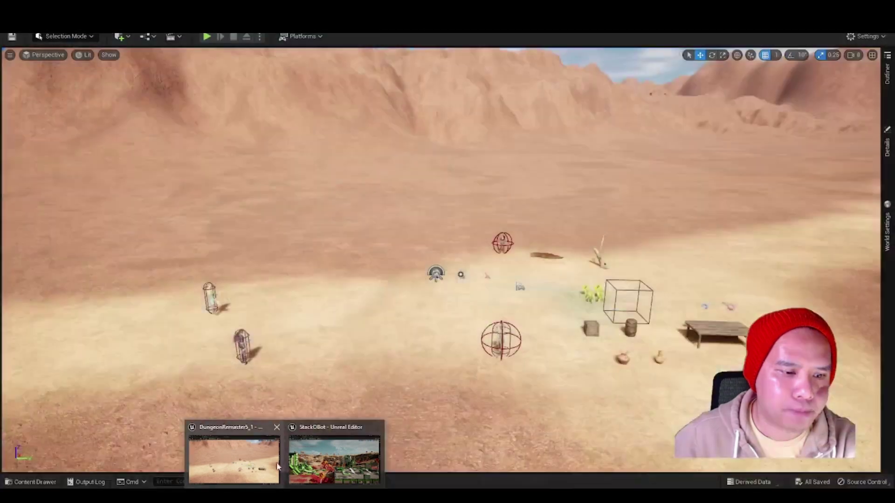
# In the StackOBot editor, set Engine Scalability to Low and reframe the base to judge quality.
pyautogui.click(312, 460)
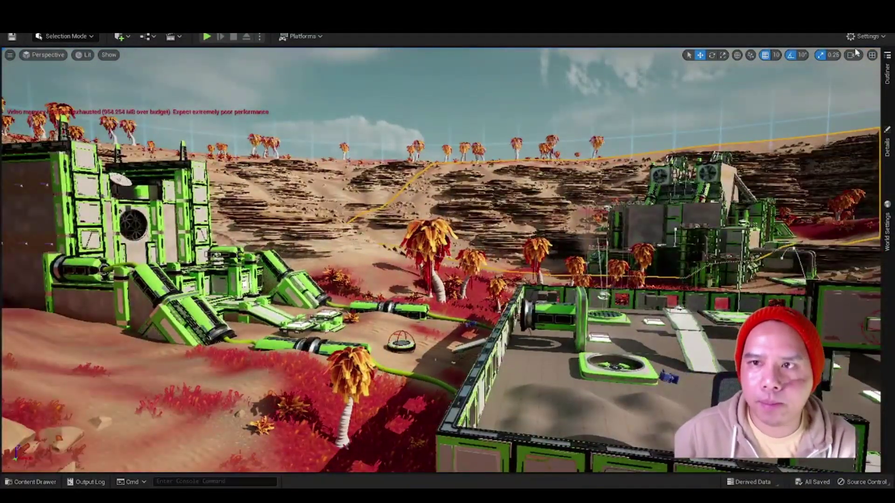
pyautogui.click(866, 38)
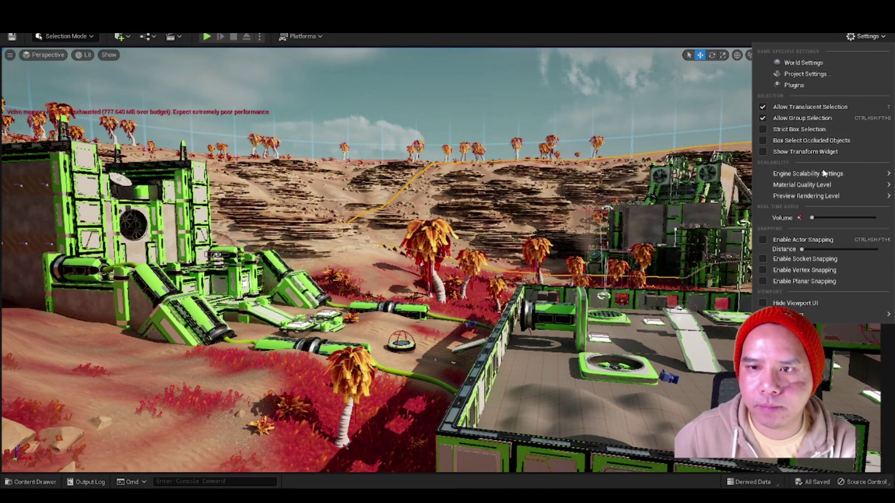
pyautogui.moveTo(824, 173)
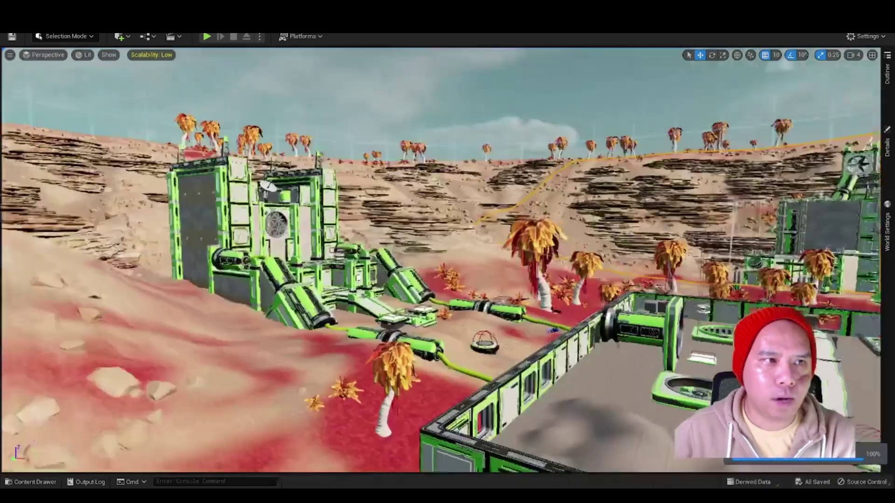
pyautogui.moveTo(361, 252); pyautogui.dragTo(361, 252, button='right')
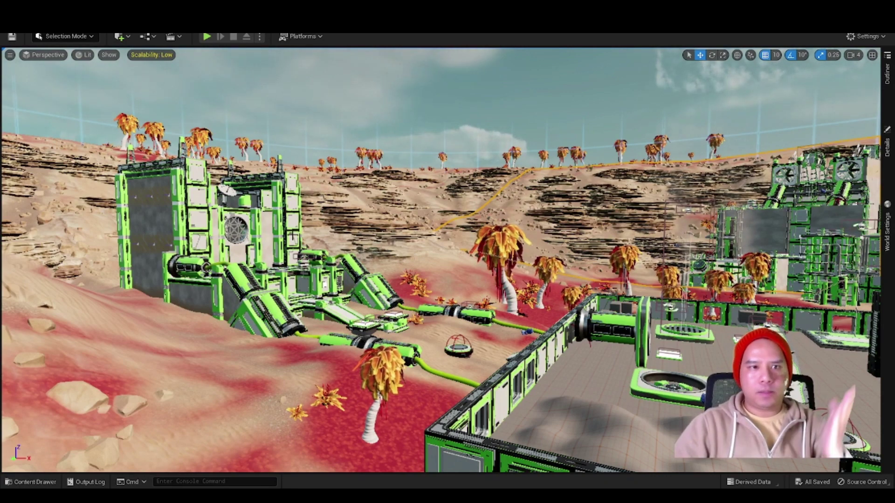
# Choose Epic in the Quality row of the viewport's Scalability: Low panel.
pyautogui.click(159, 55)
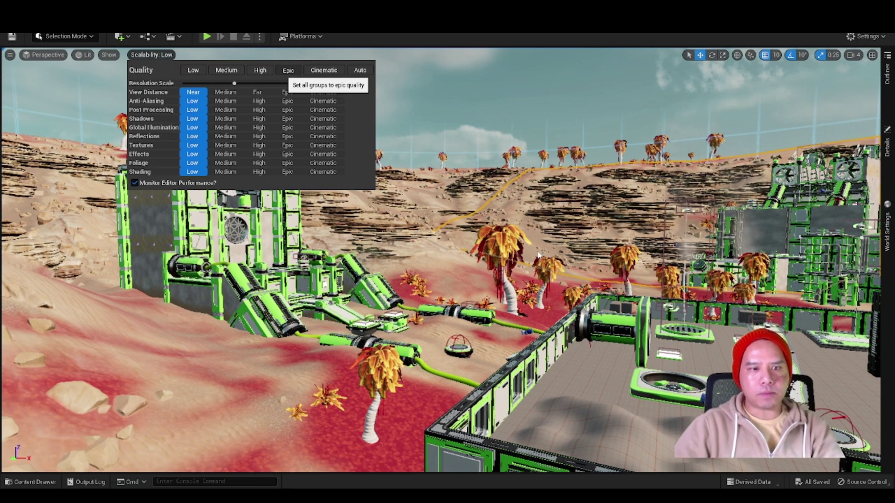
pyautogui.click(540, 315)
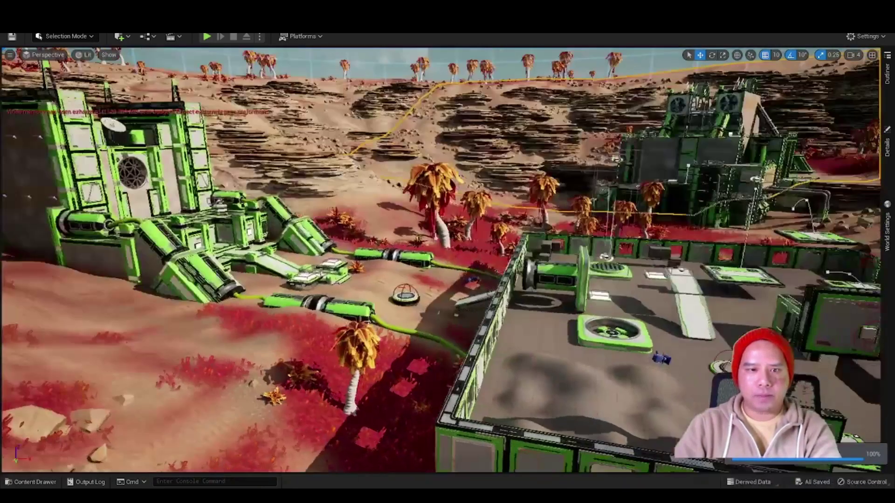
# Pull the camera back and swing it toward the green-walled base.
pyautogui.scroll(-5, 535, 309)
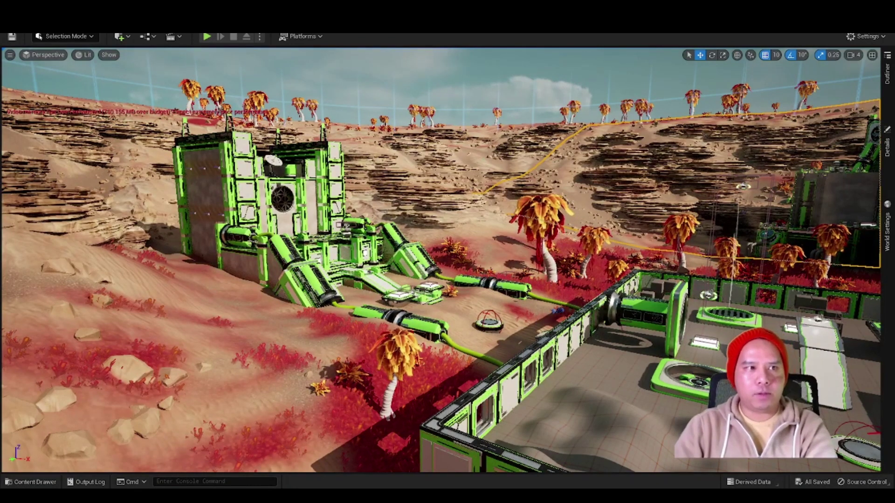
pyautogui.moveTo(867, 65); pyautogui.dragTo(788, 68, button='right')
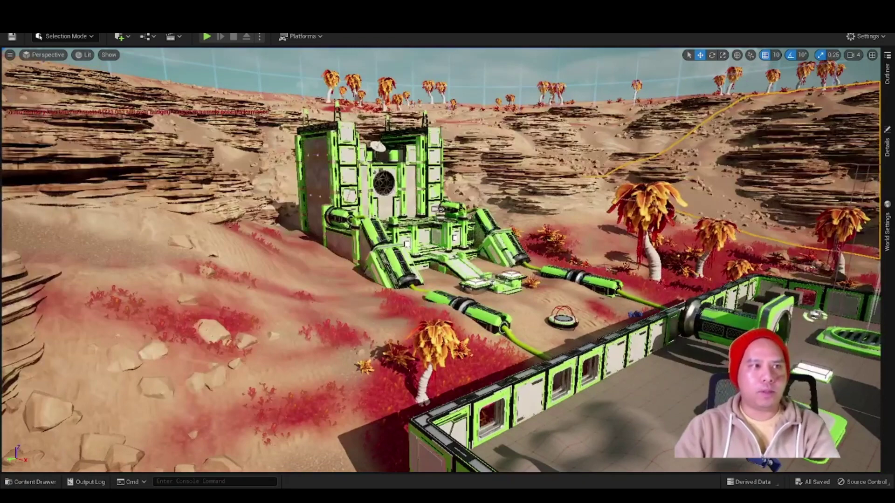
# Set every group in Settings > Engine Scalability Settings to Low, then turn the camera slightly right.
pyautogui.click(869, 38)
pyautogui.click(869, 38)
pyautogui.click(869, 37)
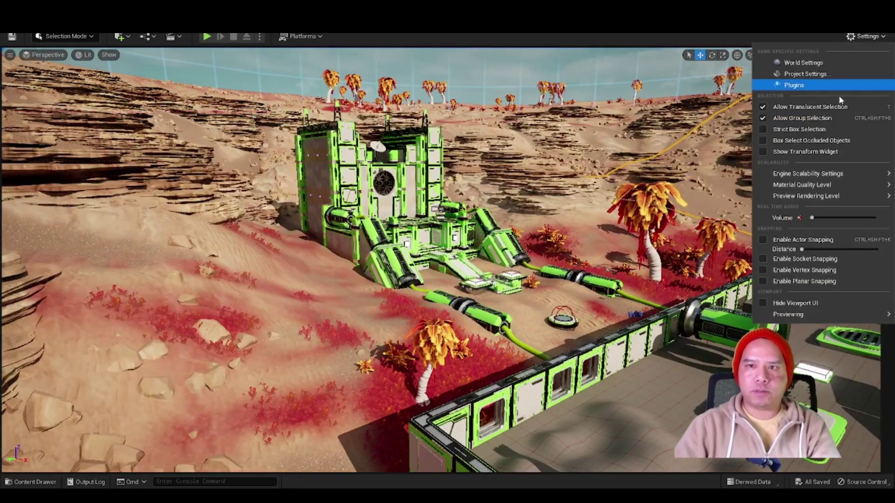
pyautogui.moveTo(823, 176)
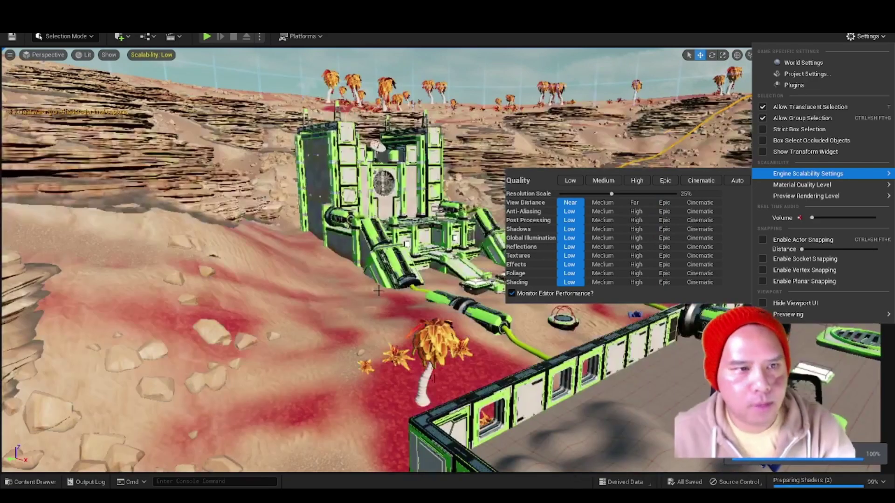
pyautogui.moveTo(375, 309); pyautogui.dragTo(376, 280, button='right')
pyautogui.moveTo(567, 303); pyautogui.dragTo(585, 310, button='right')
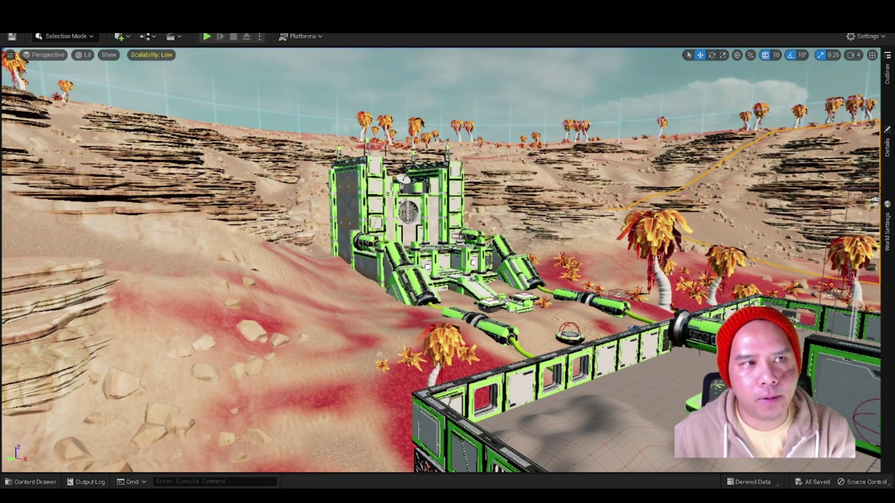
# Switch scalability to Cinematic and fly the camera up to look down on the green complex.
pyautogui.click(167, 55)
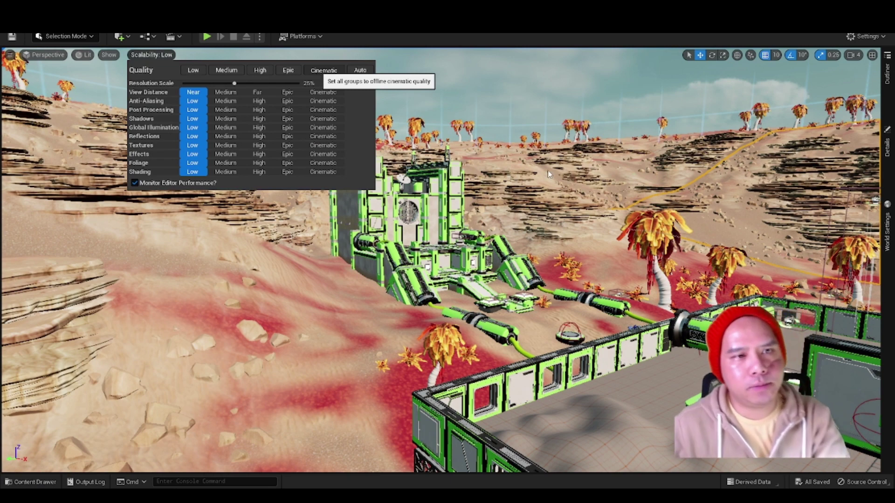
pyautogui.click(323, 69)
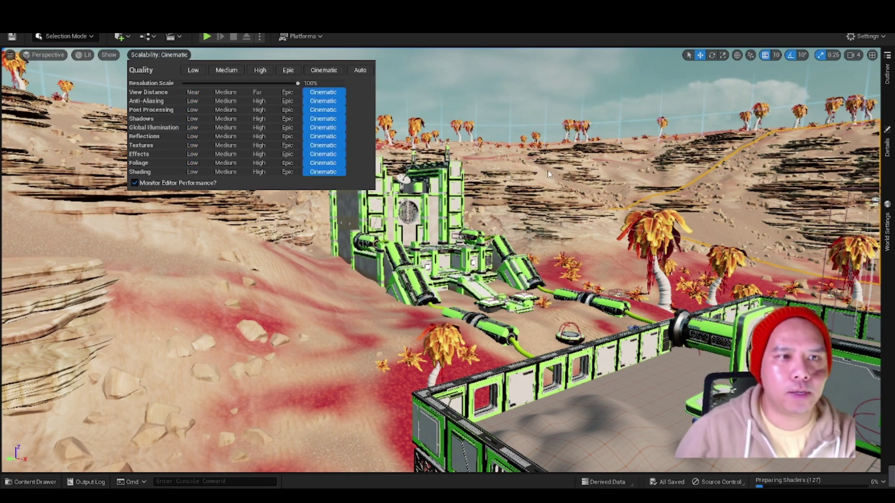
pyautogui.moveTo(448, 251); pyautogui.dragTo(513, 221, button='right')
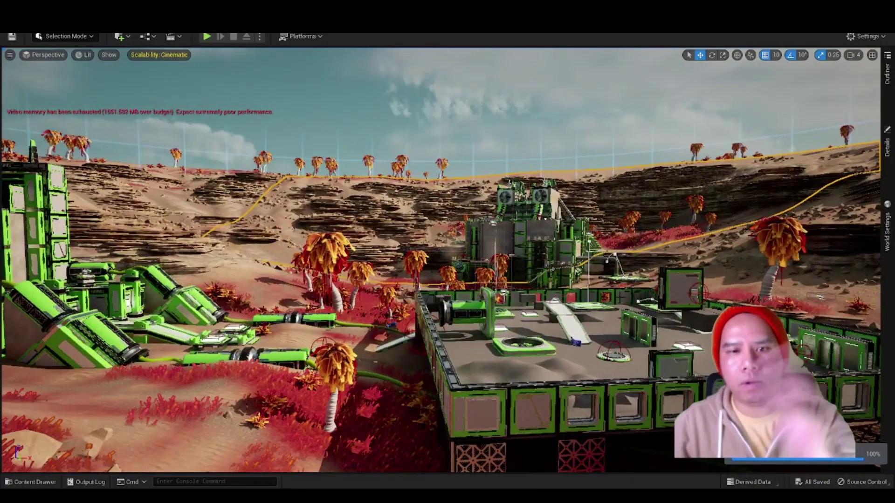
pyautogui.moveTo(233, 75); pyautogui.dragTo(233, 83, button='right')
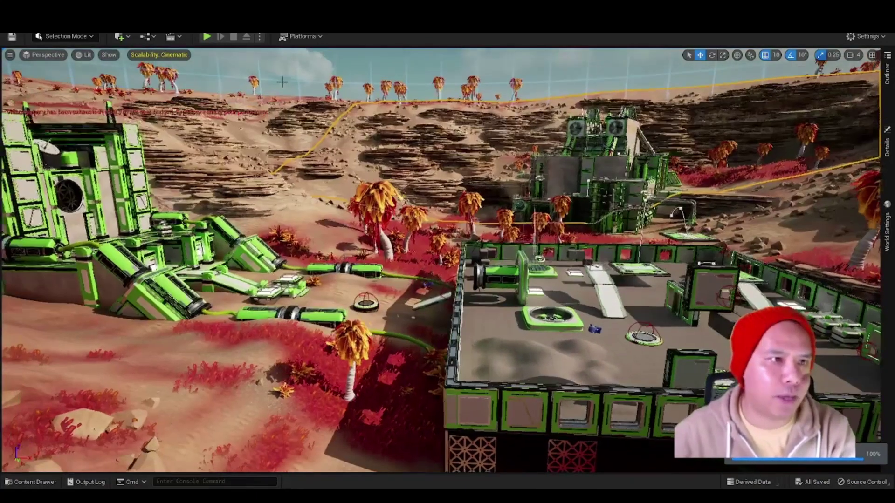
# Set all scalability groups to Medium at 50% resolution scale from the Scalability: Cinematic button.
pyautogui.rightClick(180, 58)
pyautogui.click(170, 55)
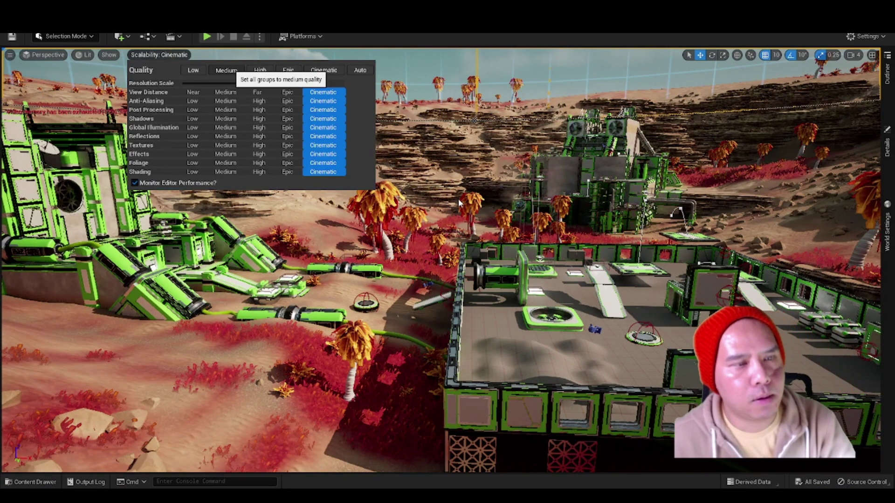
pyautogui.click(226, 70)
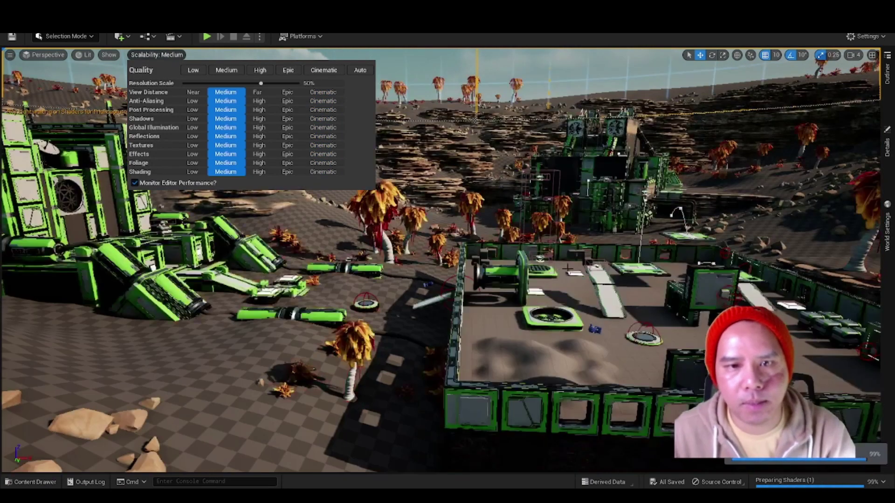
pyautogui.click(458, 199)
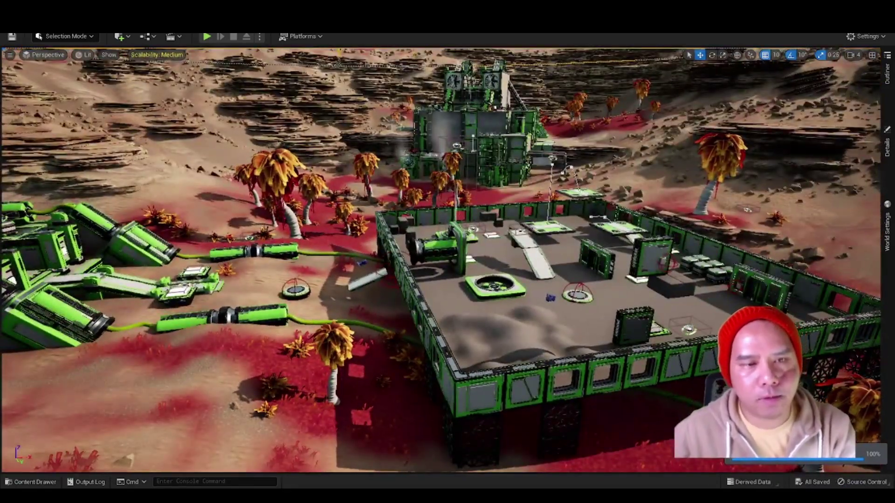
pyautogui.scroll(-5, 448, 261)
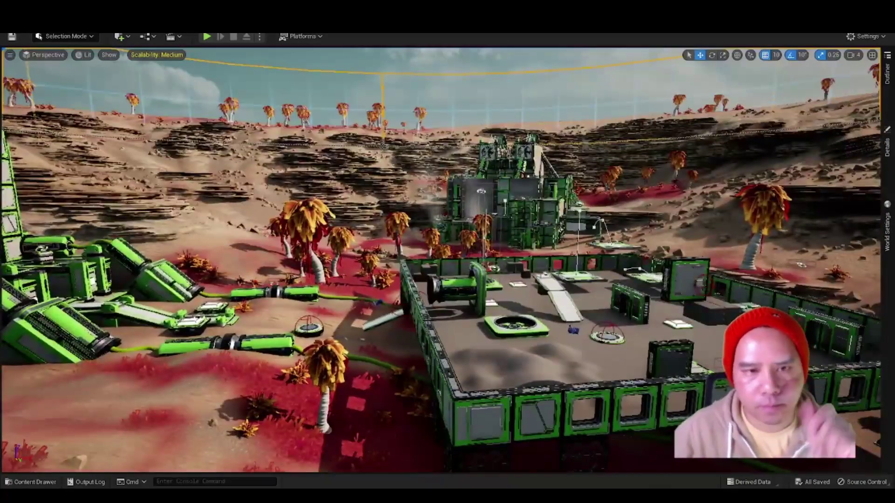
pyautogui.click(169, 57)
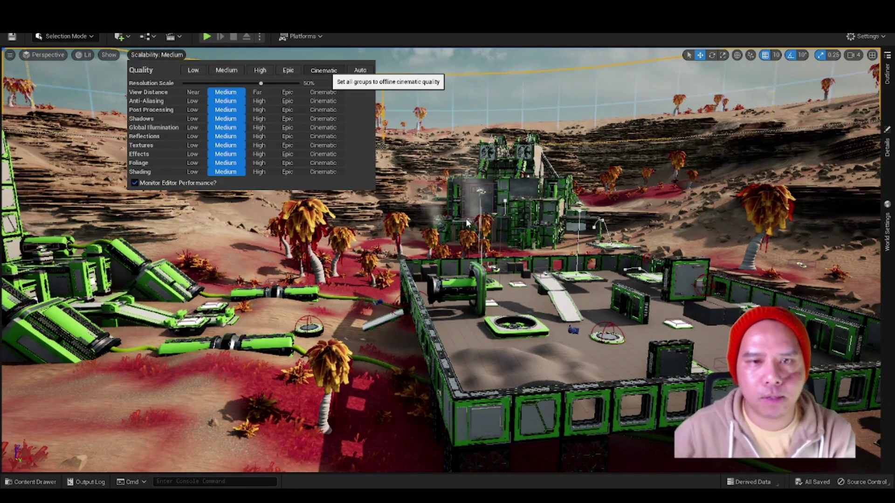
# Apply Cinematic quality again, then reopen the panel showing Low at 25% resolution scale.
pyautogui.click(324, 70)
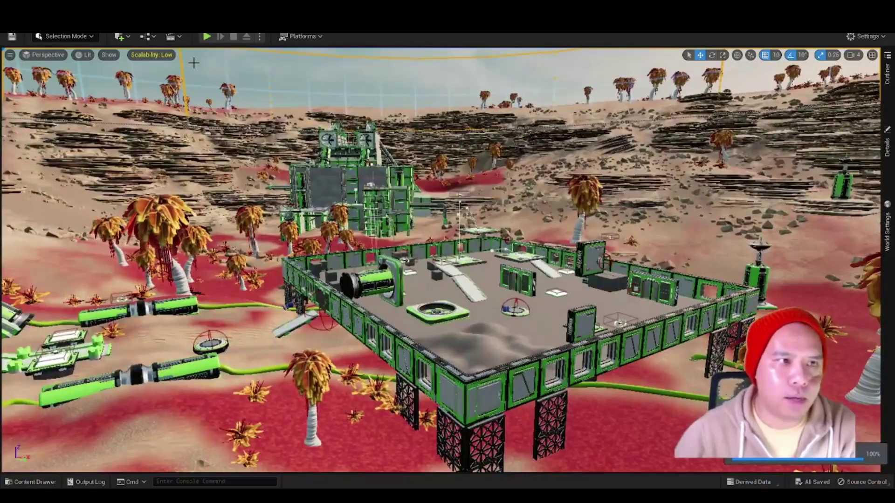
pyautogui.click(170, 54)
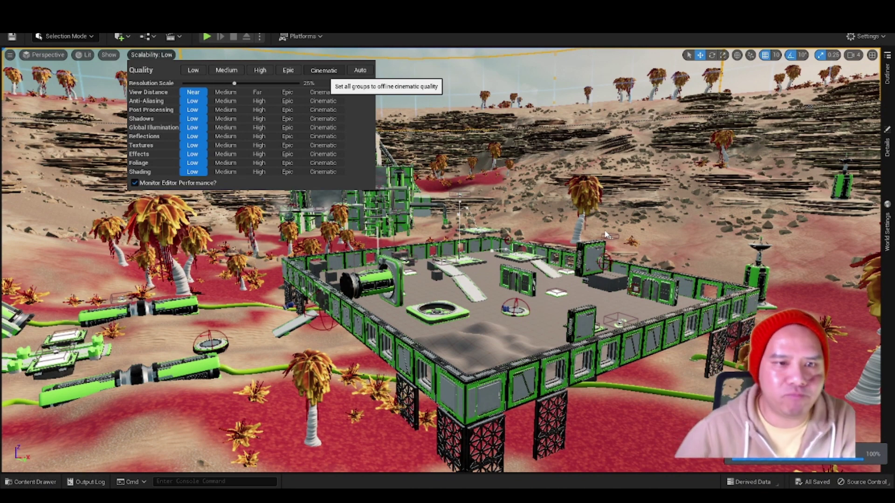
# Switch all scalability groups to Cinematic and fly toward the desert base to compare its look.
pyautogui.click(324, 70)
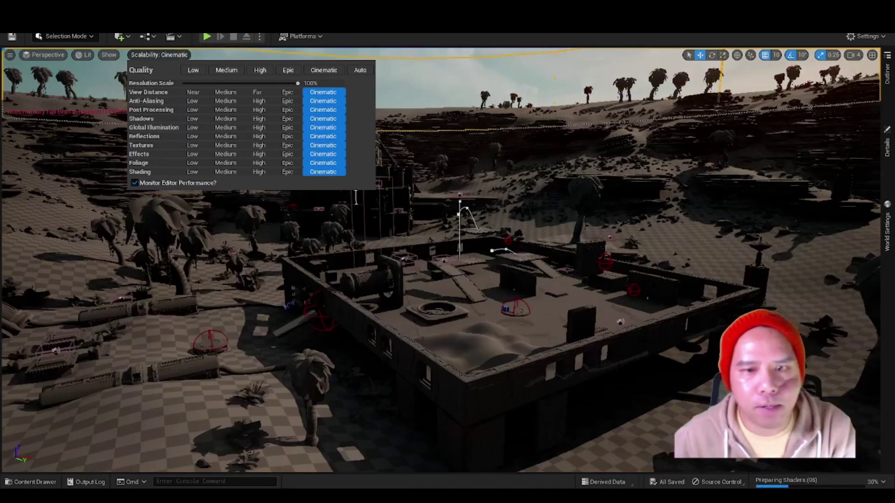
pyautogui.moveTo(355, 198); pyautogui.dragTo(479, 279)
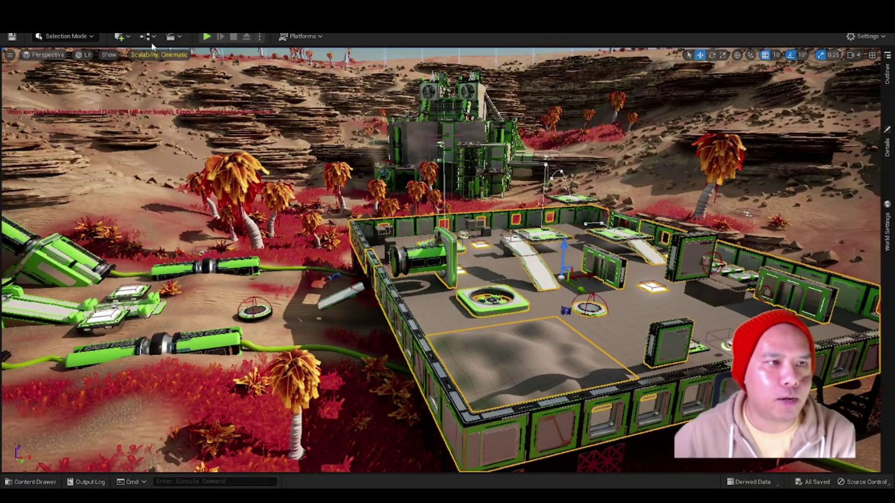
pyautogui.click(158, 55)
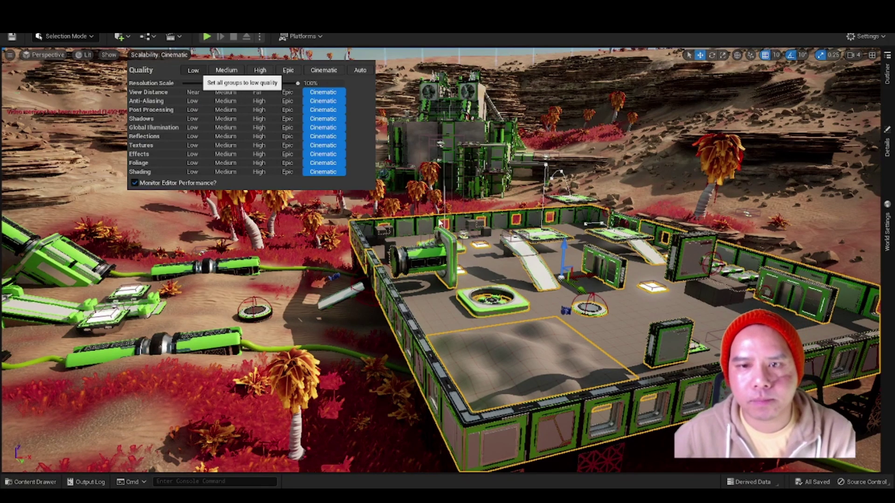
# Set scalability to Low at 25% resolution scale, undoing the accidental move of the floor piece.
pyautogui.click(193, 70)
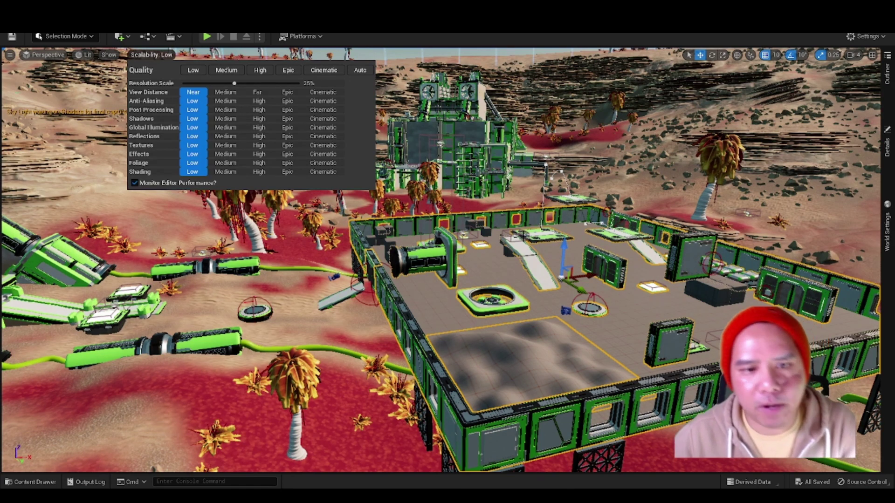
pyautogui.moveTo(564, 268); pyautogui.dragTo(581, 285)
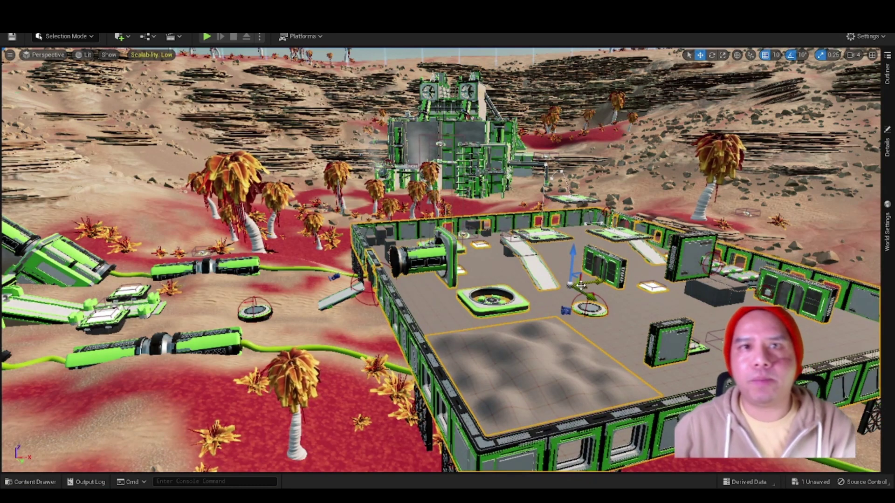
pyautogui.hotkey('ctrl', 'z')
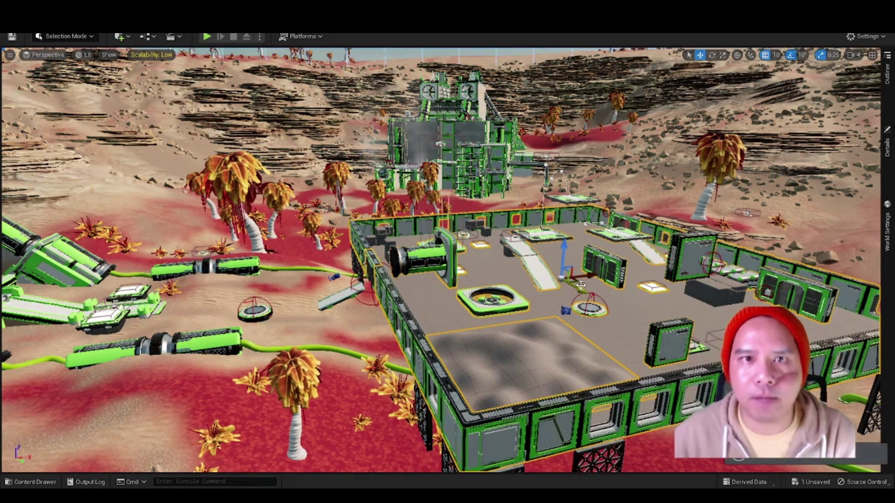